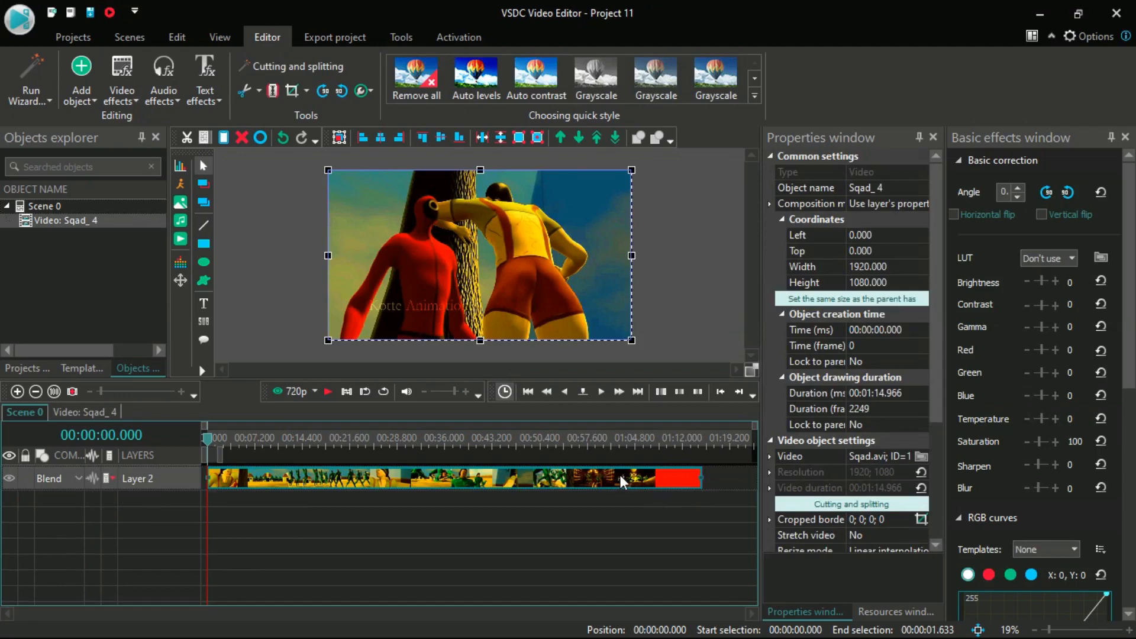
Split the Sqad_ 4 video at about 00:00:10.100, where the wanted segment begins.
left_click(240, 442)
key("space")
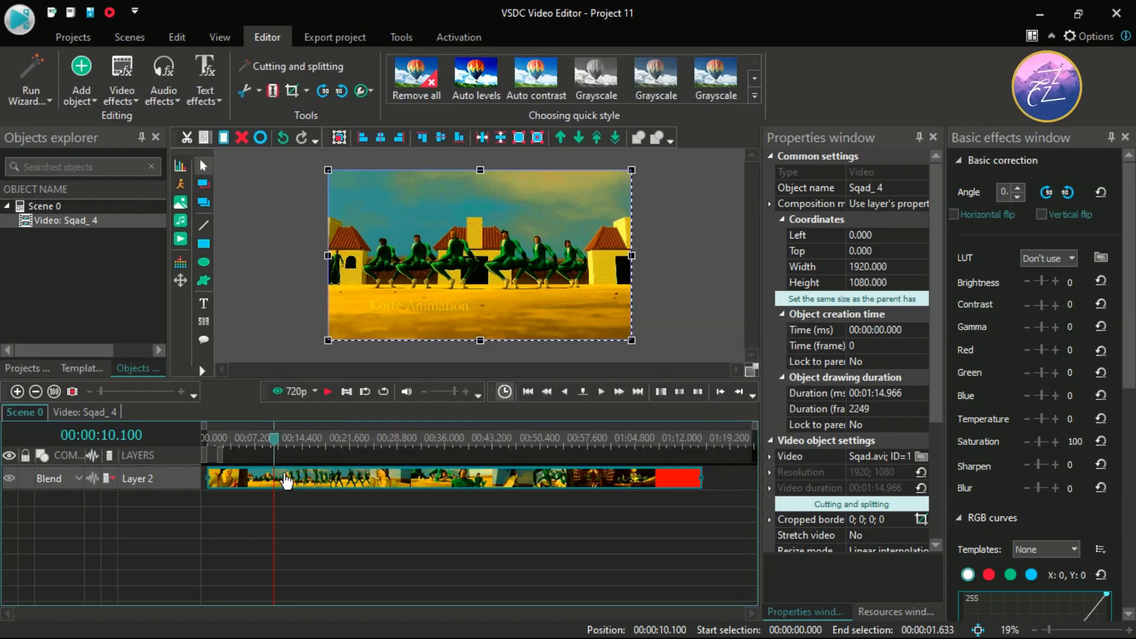
left_click(276, 169)
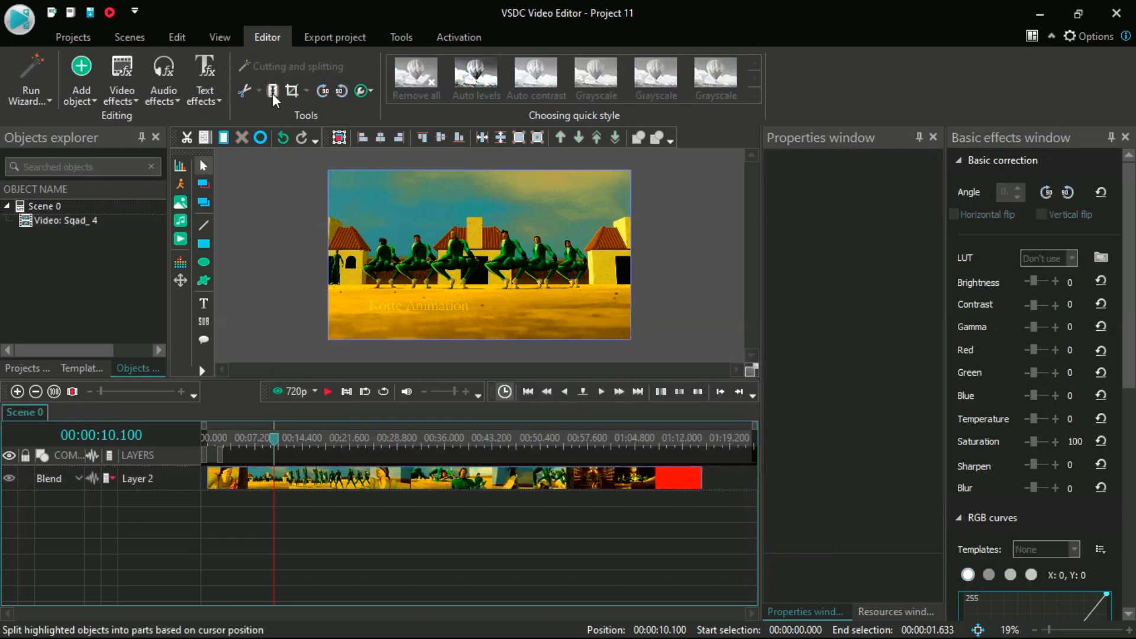
left_click(286, 494)
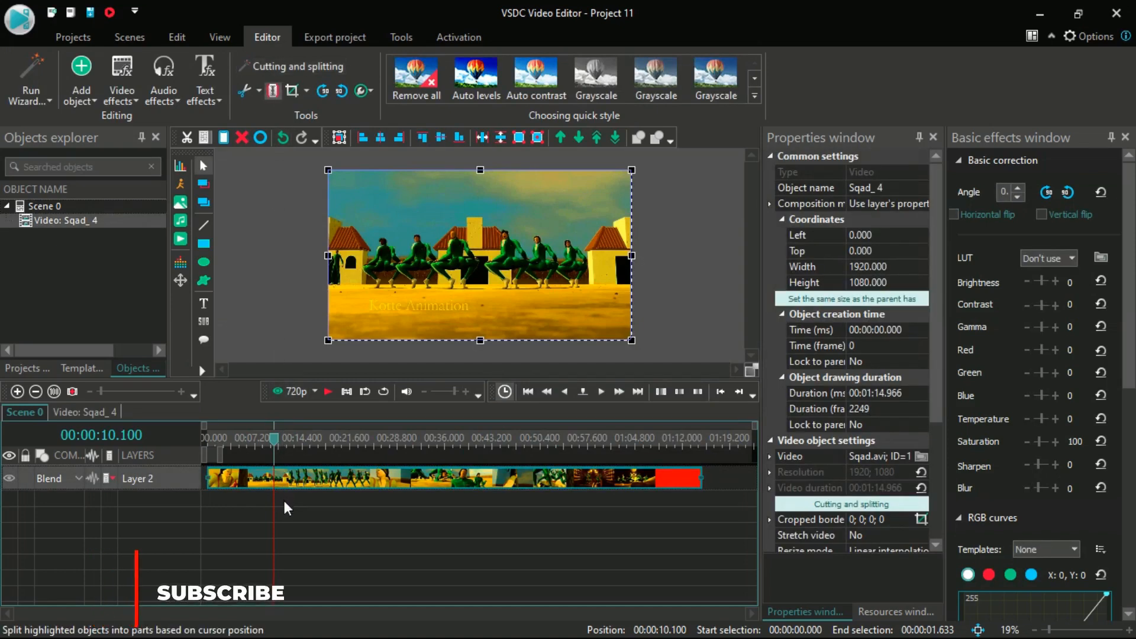
key("ctrl+k")
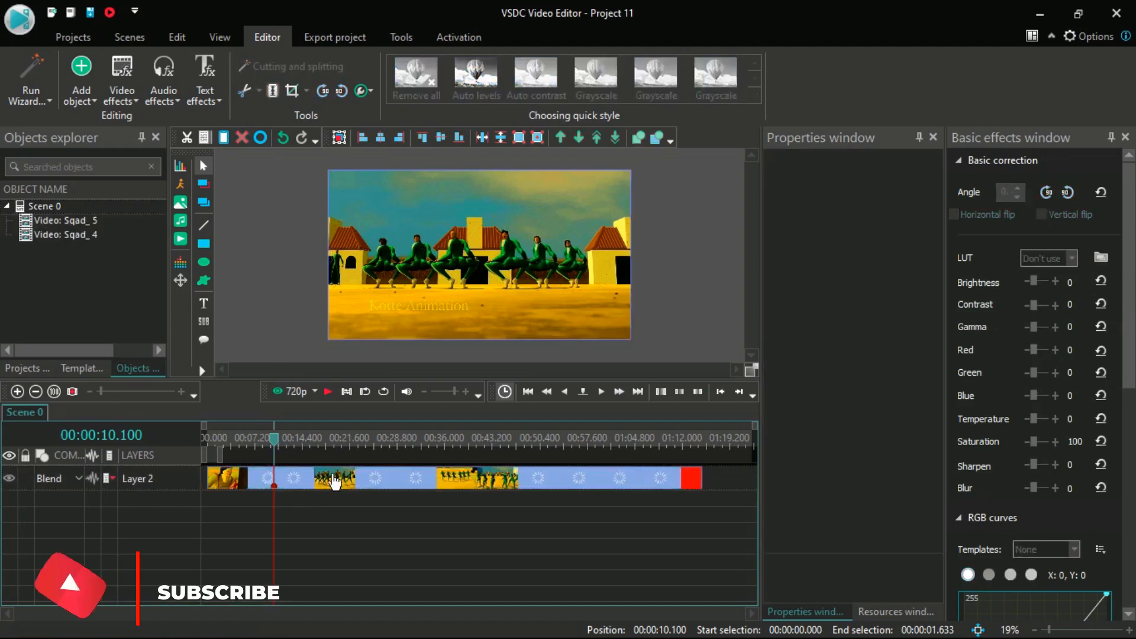
Play on from the first split and split the second piece at about 00:00:15.500.
left_click(335, 483)
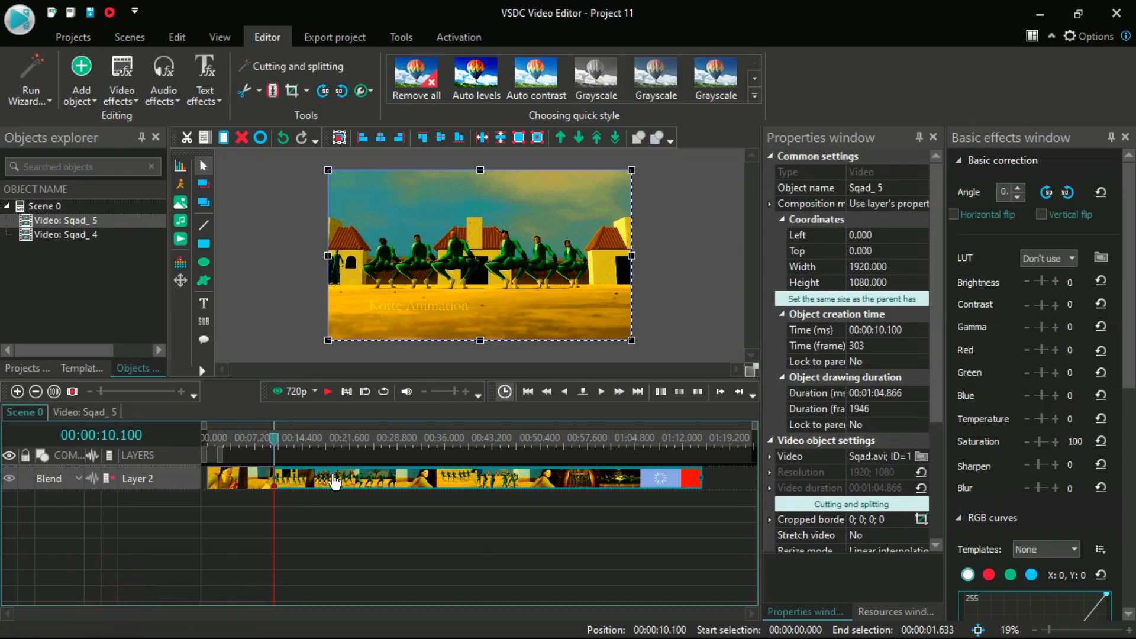
key("space")
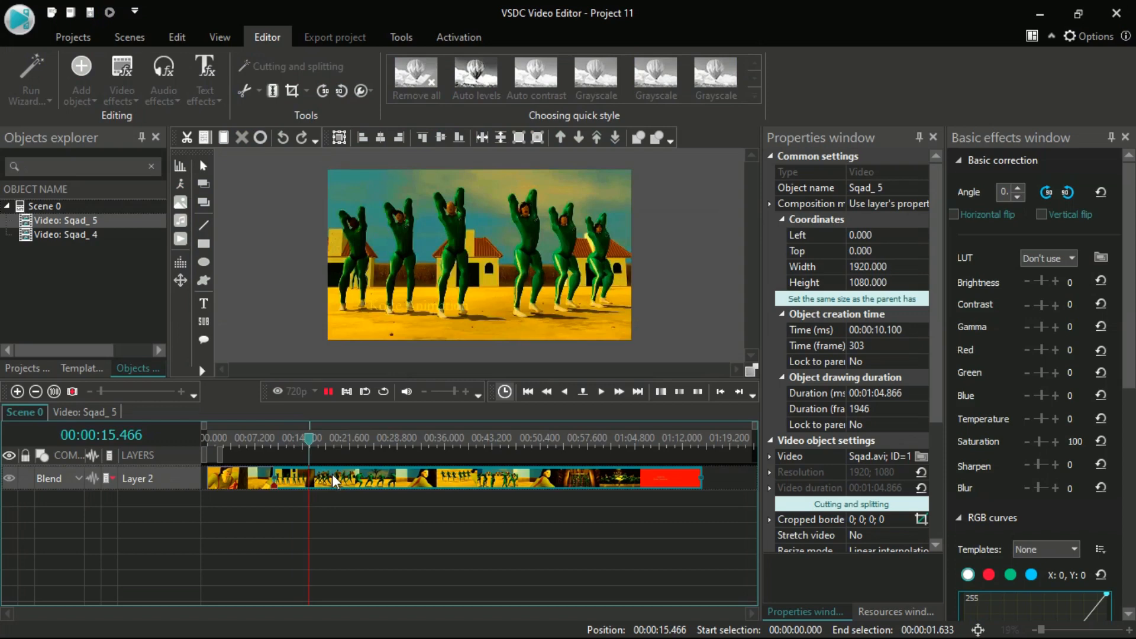
key("space")
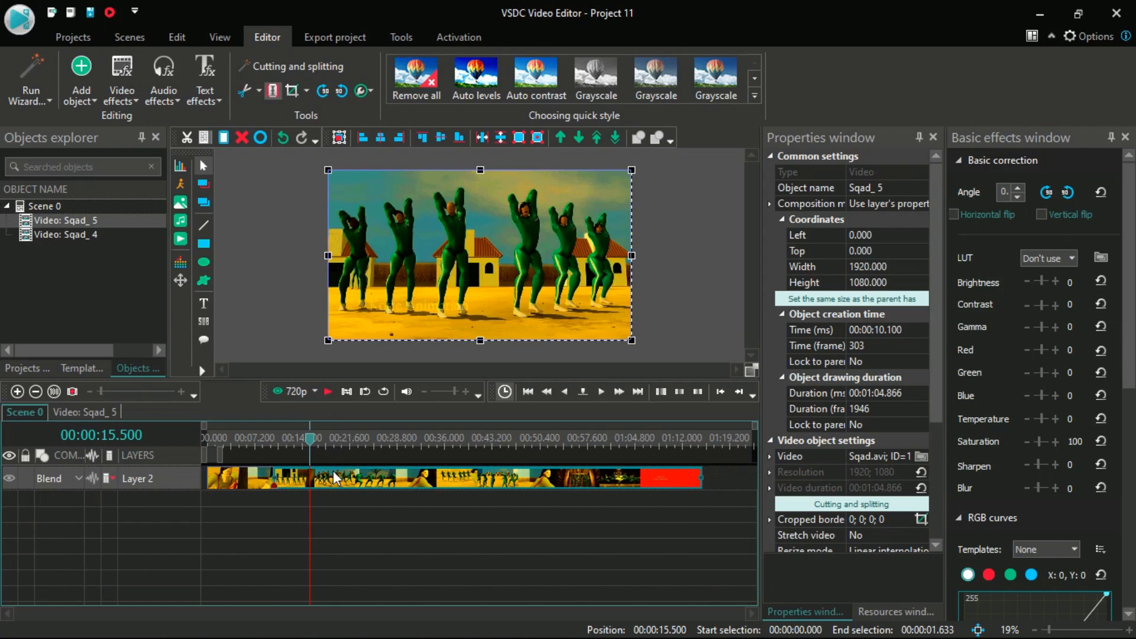
key("ctrl+k")
left_click(333, 516)
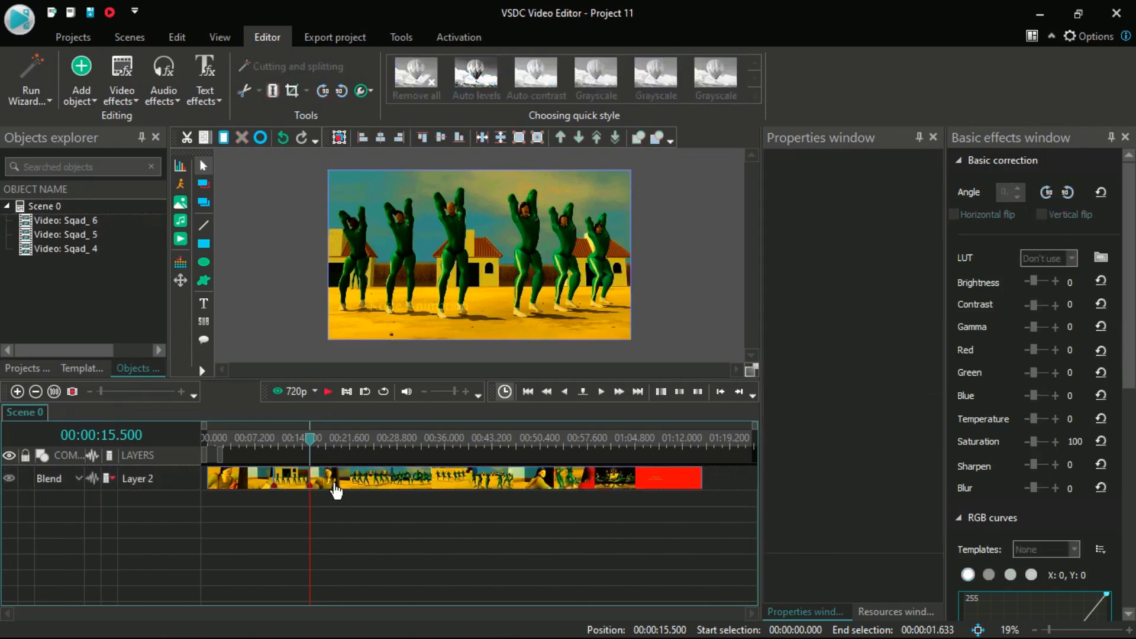
Cut away the pieces after 00:00:15.500 and before 00:00:10.100, keeping only the middle segment on the timeline.
left_click(336, 485)
right_click(337, 486)
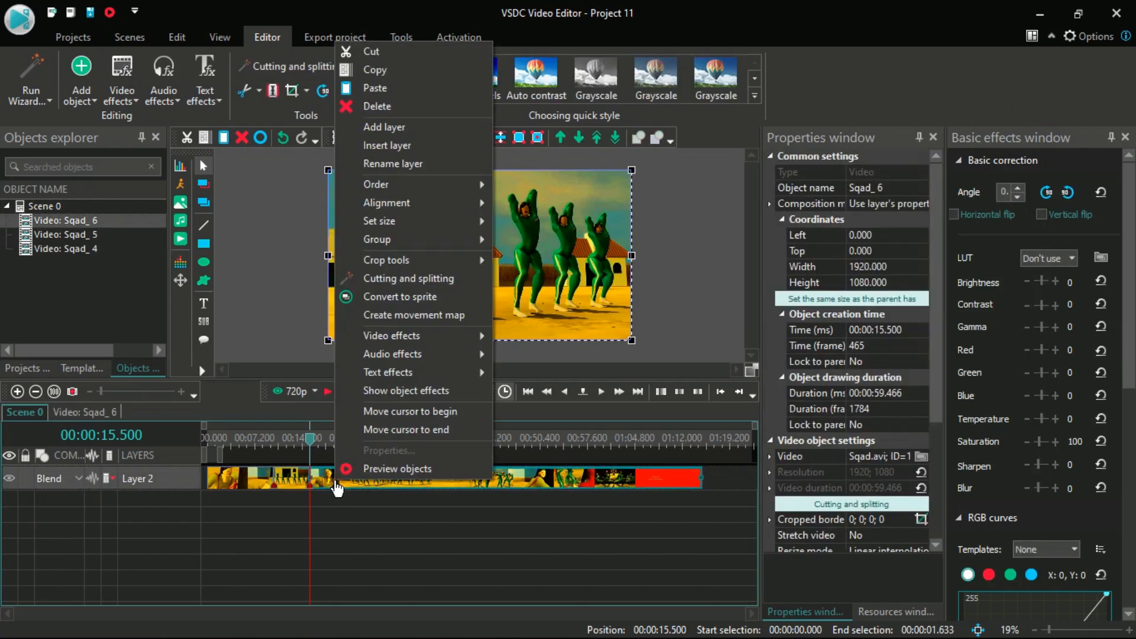
left_click(403, 57)
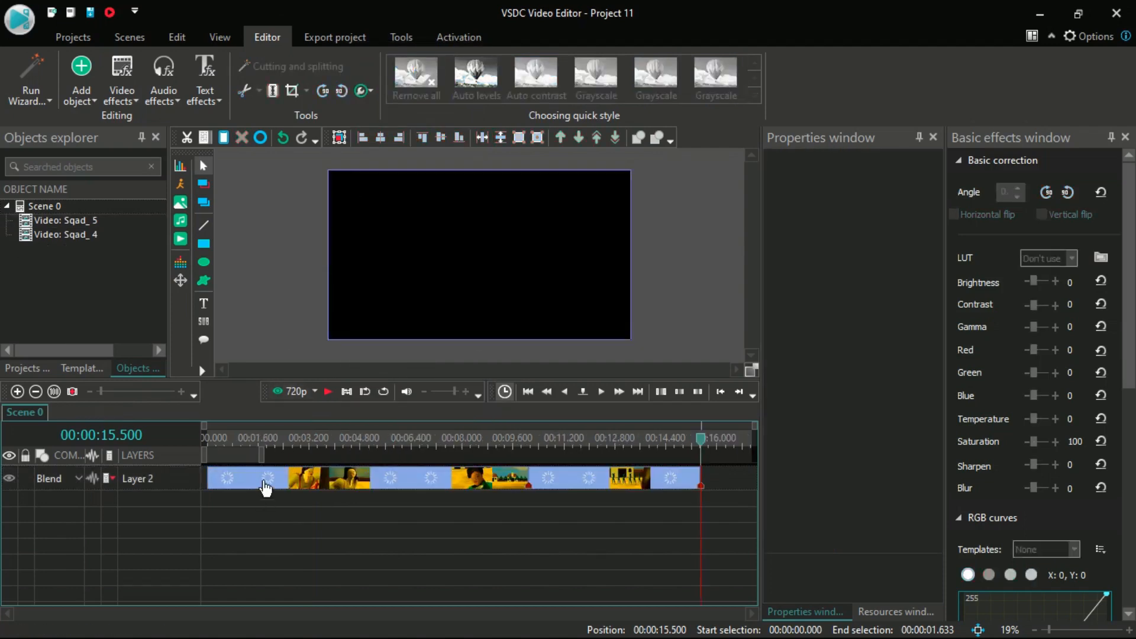
left_click(266, 487)
right_click(265, 489)
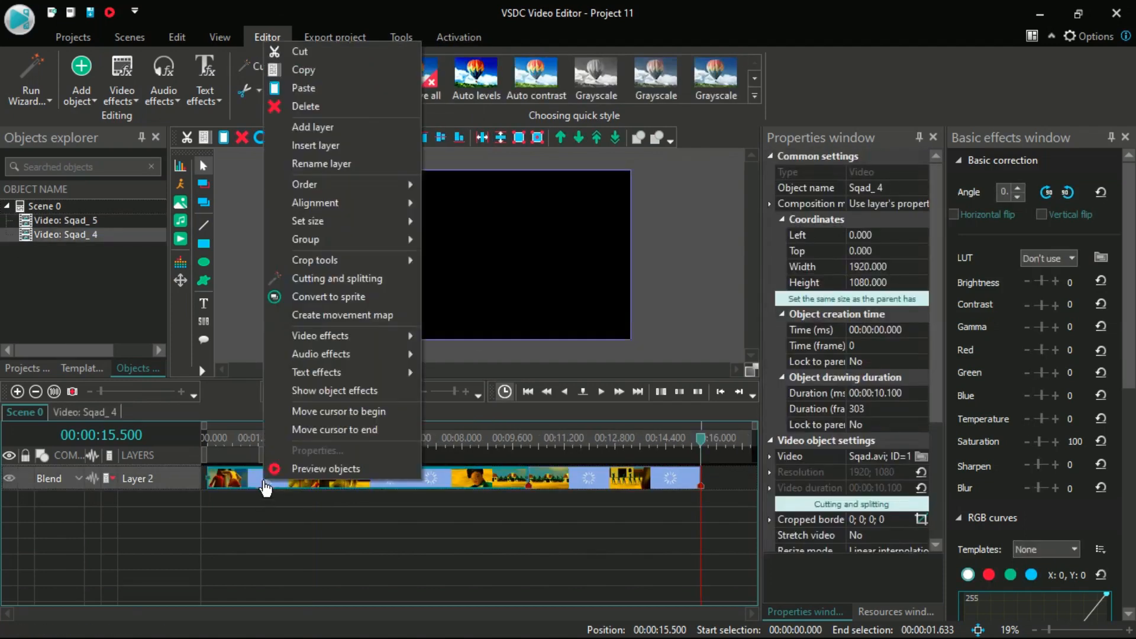
left_click(332, 51)
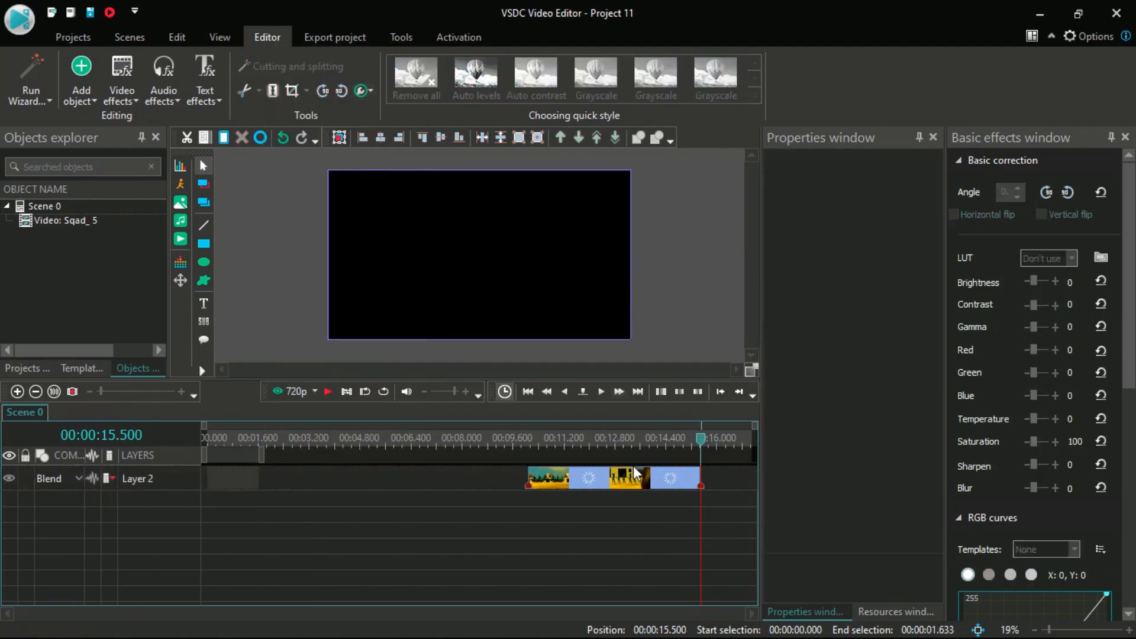
Move the remaining clip to the very start of the timeline and return the playhead to 00:00:00.000.
left_click_drag(633, 468, 239, 471)
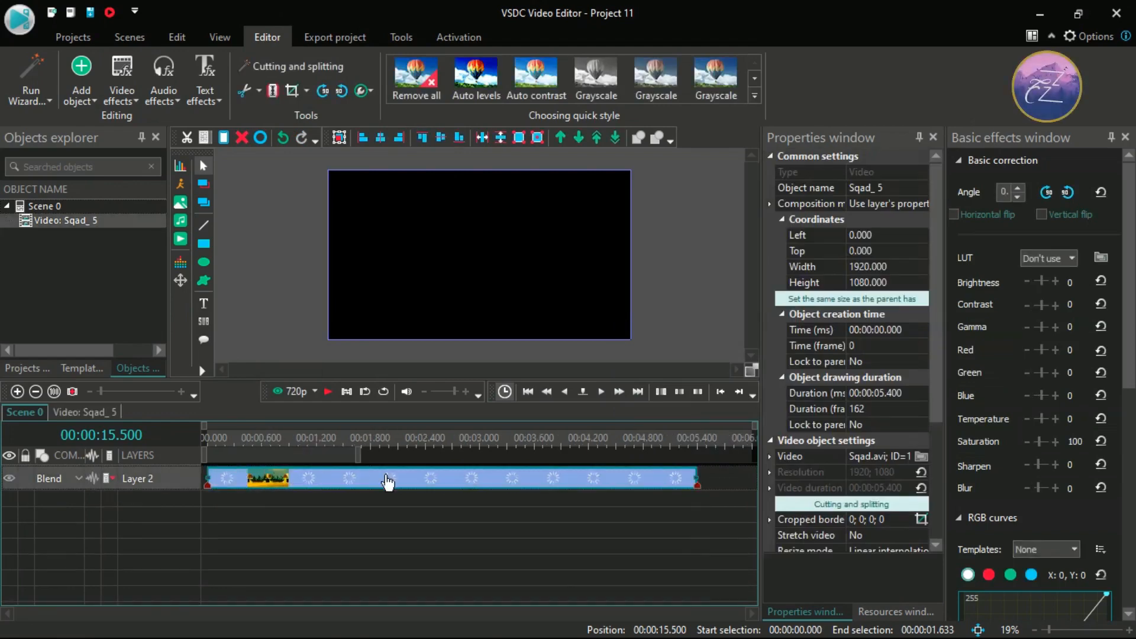
left_click_drag(659, 478, 580, 474)
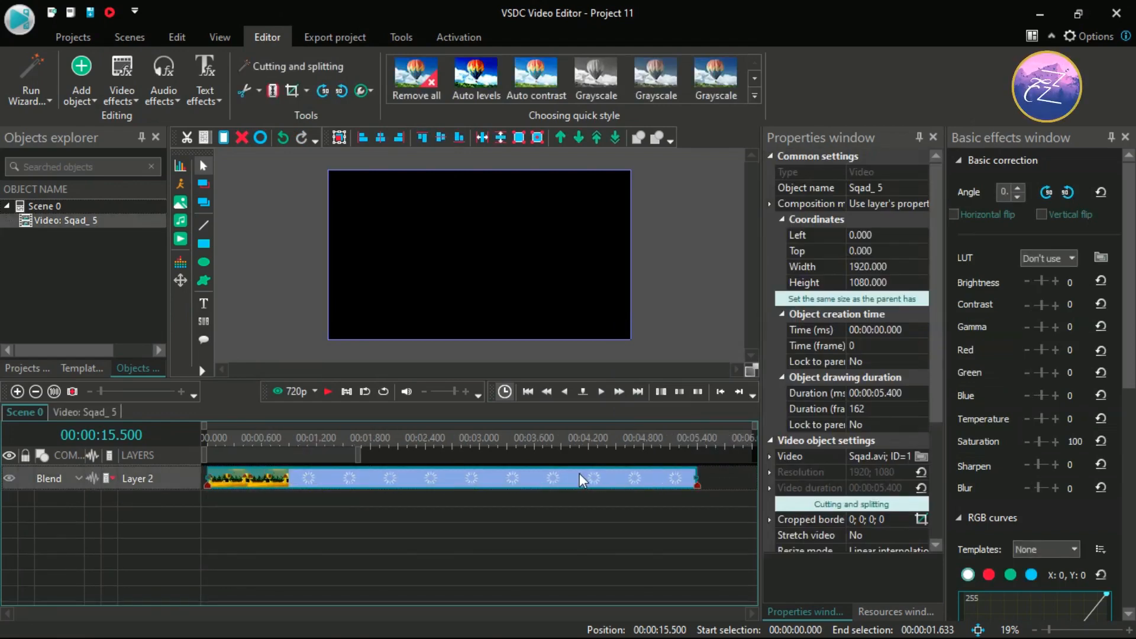
left_click_drag(208, 485, 200, 480)
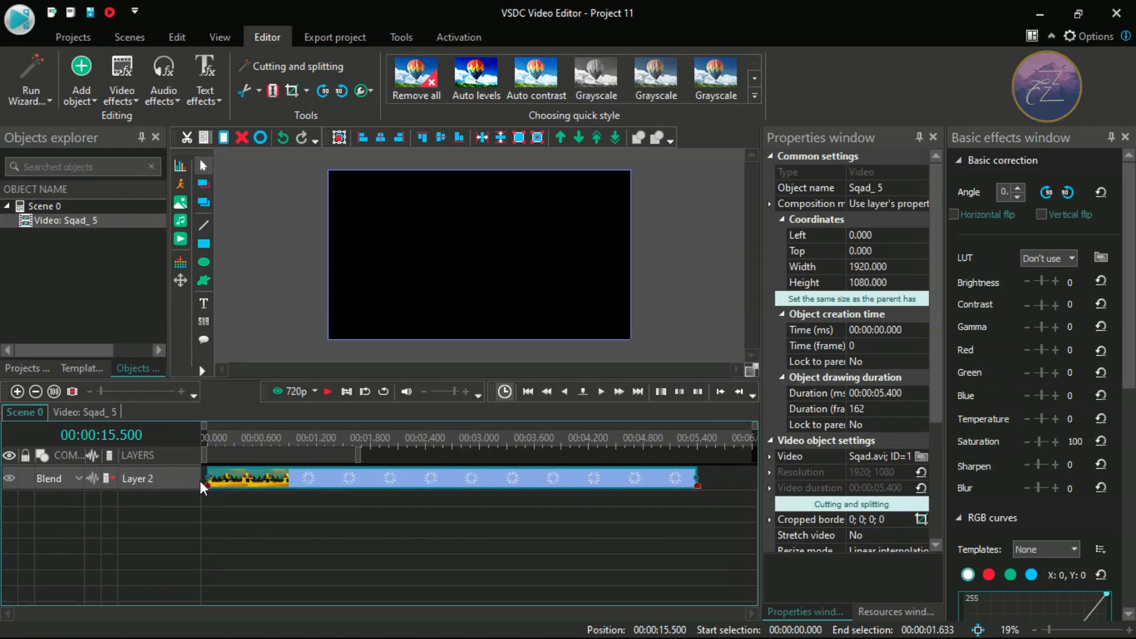
left_click_drag(228, 439, 179, 441)
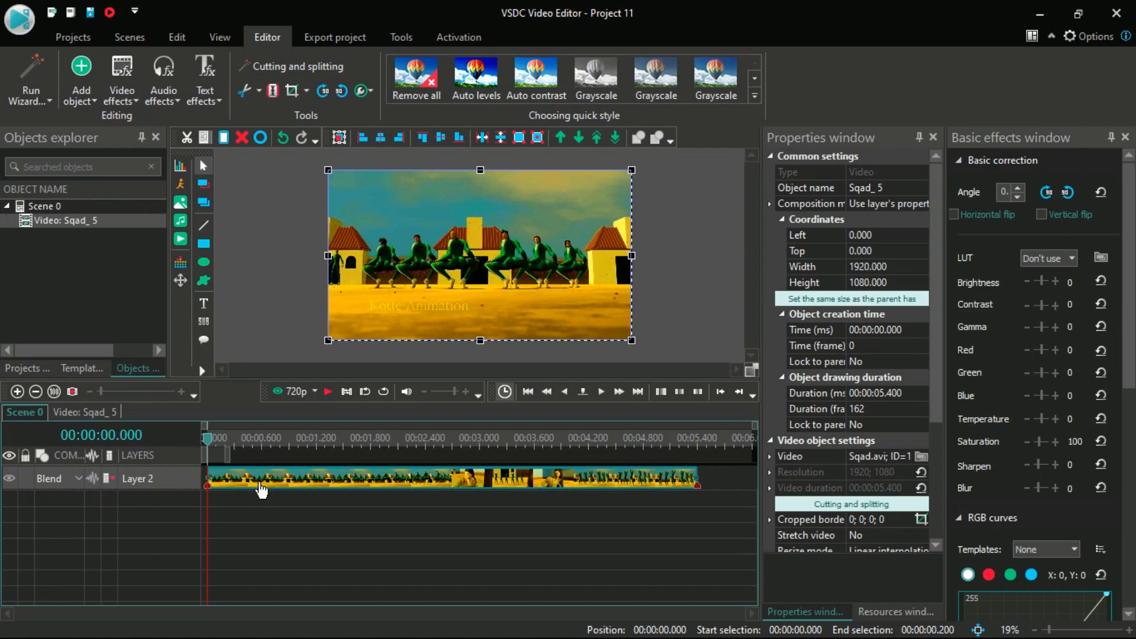
Crop the clip's frame to about 1120x1080, trimming about 420 px off its left side and 380 px off its right.
mouse_move(260, 489)
left_click(386, 438)
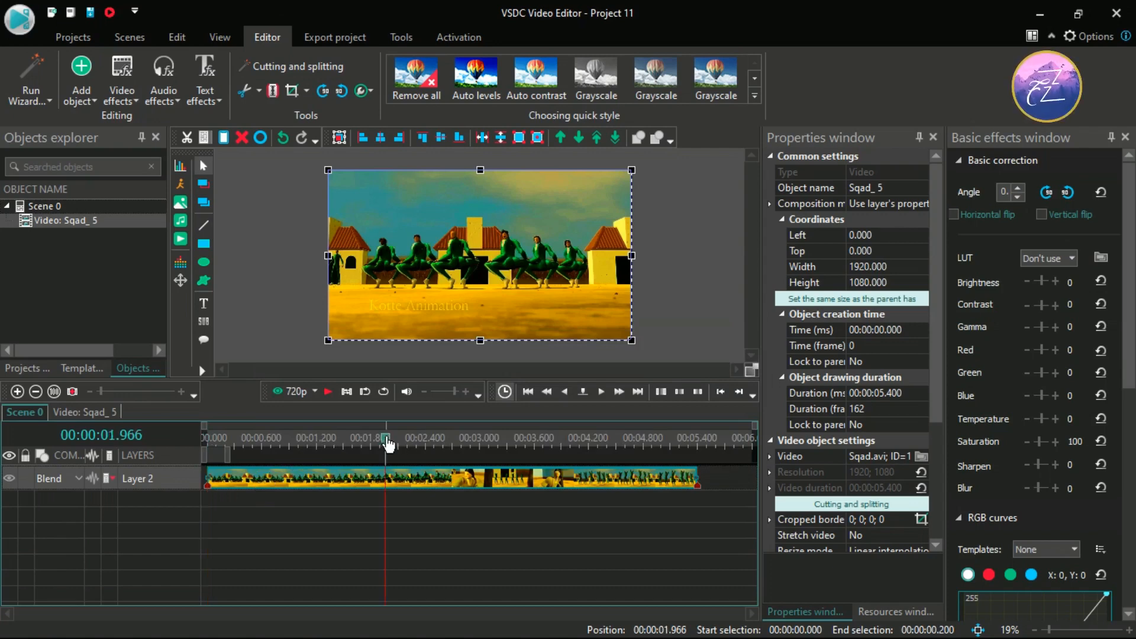
left_click(431, 439)
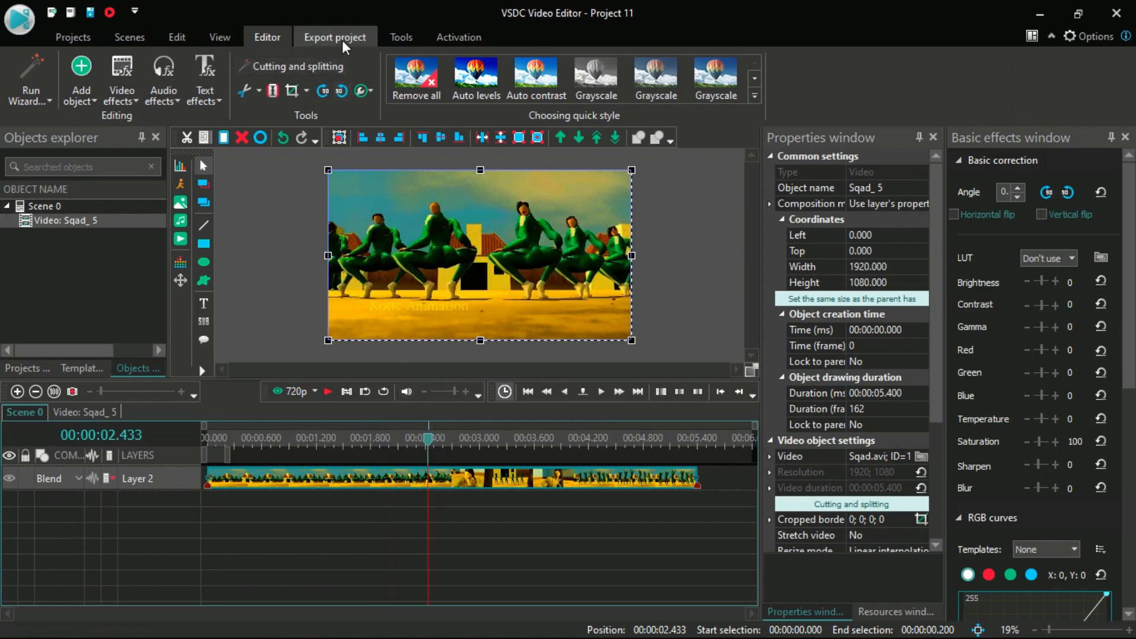
left_click(292, 91)
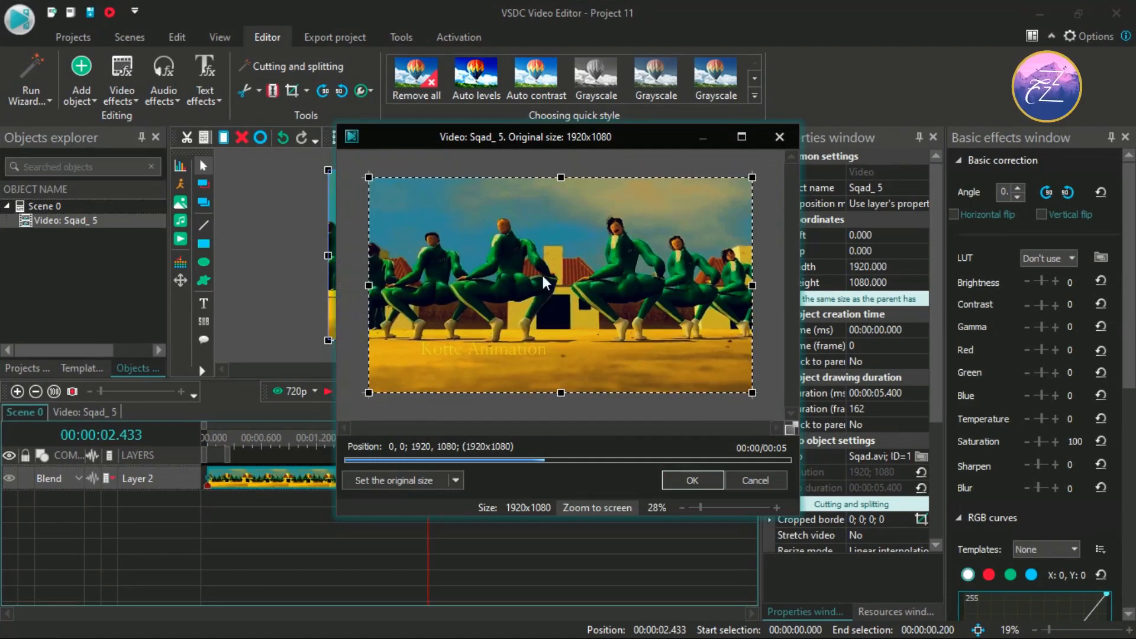
left_click_drag(573, 140, 551, 140)
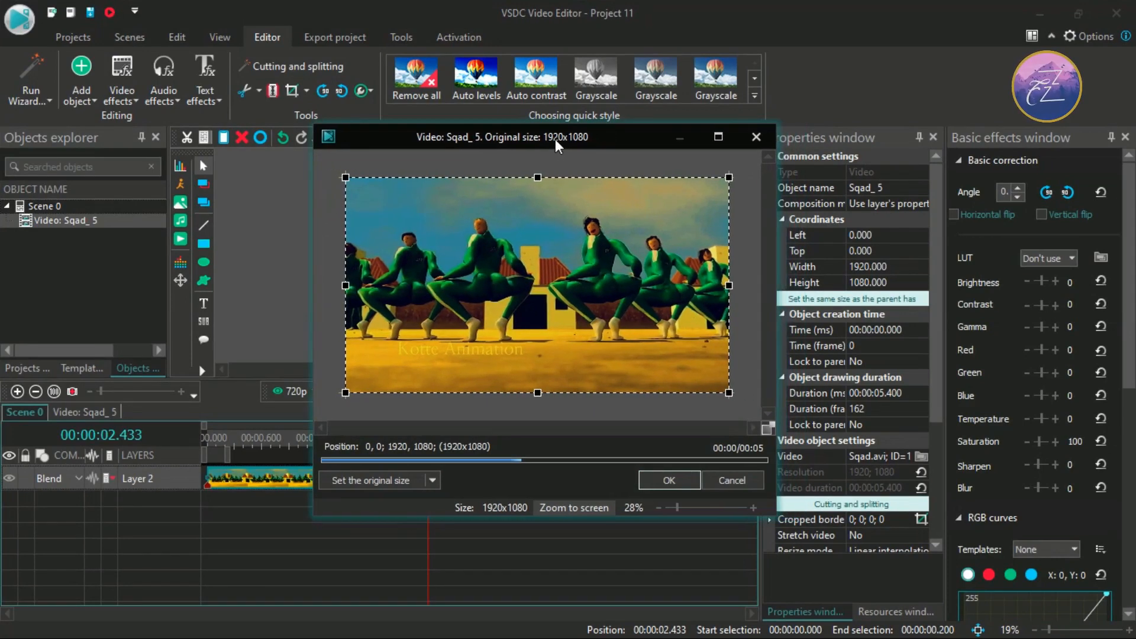
left_click_drag(345, 284, 428, 284)
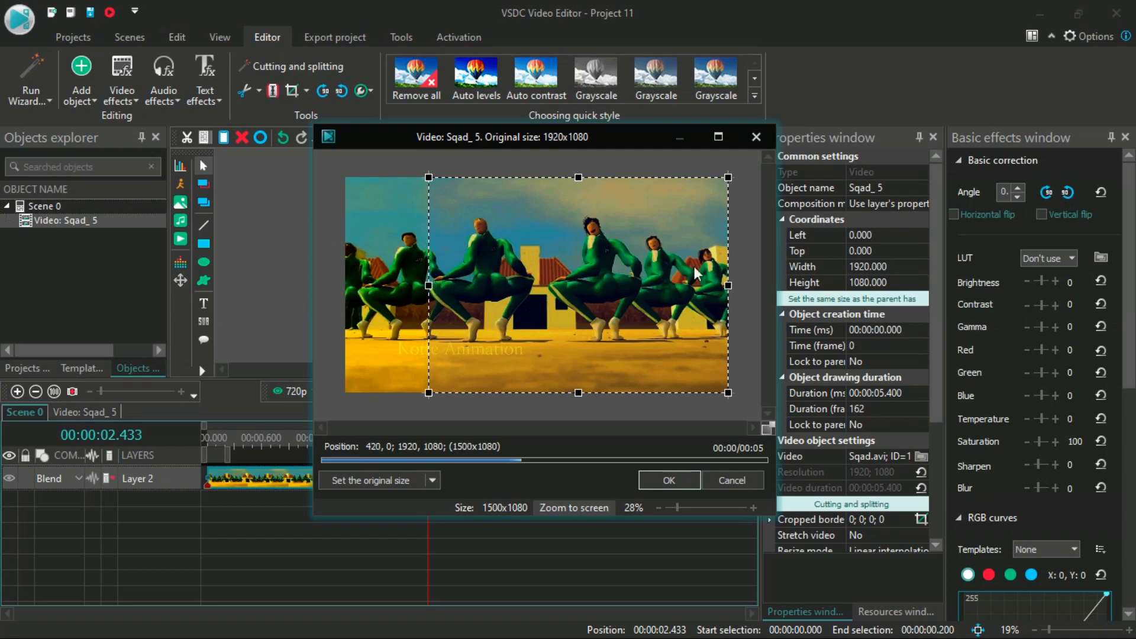
left_click_drag(729, 285, 653, 287)
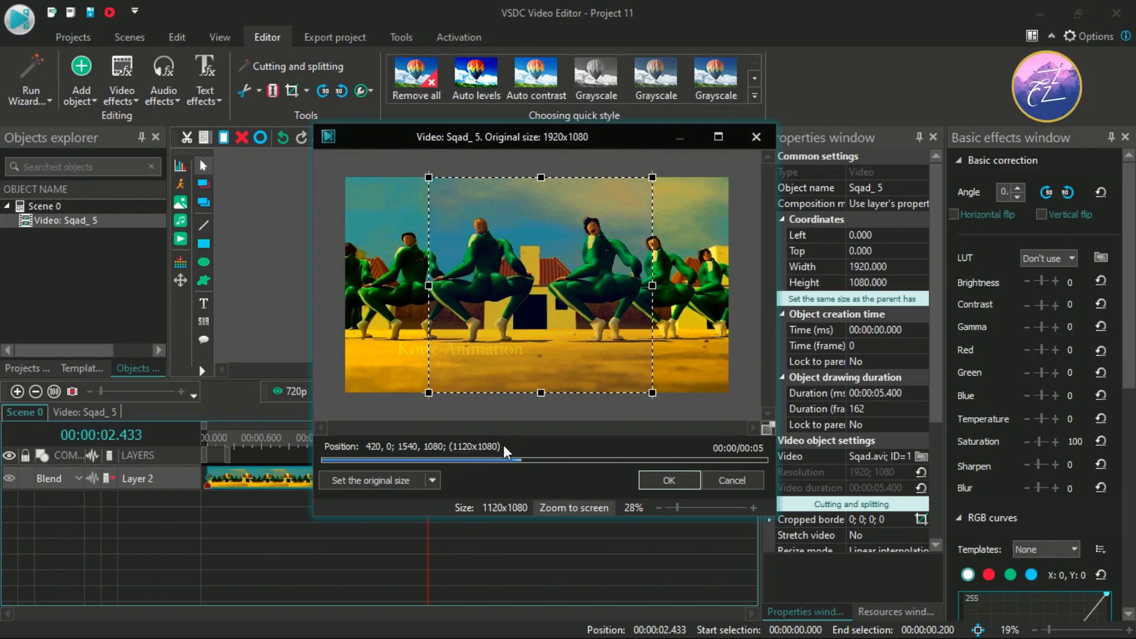
left_click(683, 478)
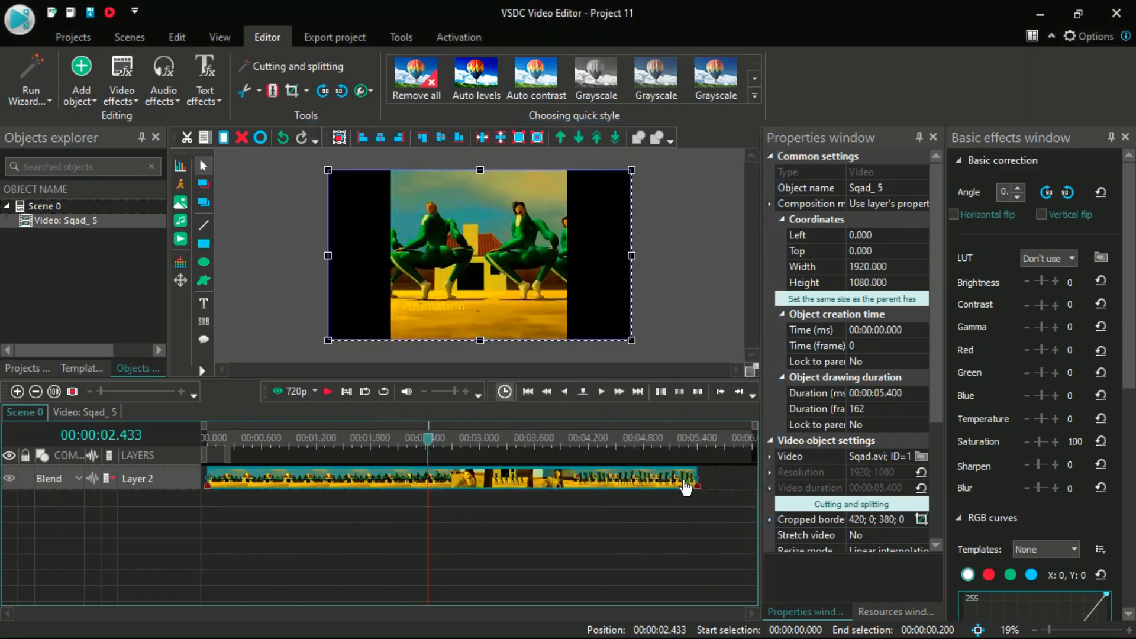
Play the cropped clip from the beginning to check the framing.
left_click_drag(226, 438, 170, 427)
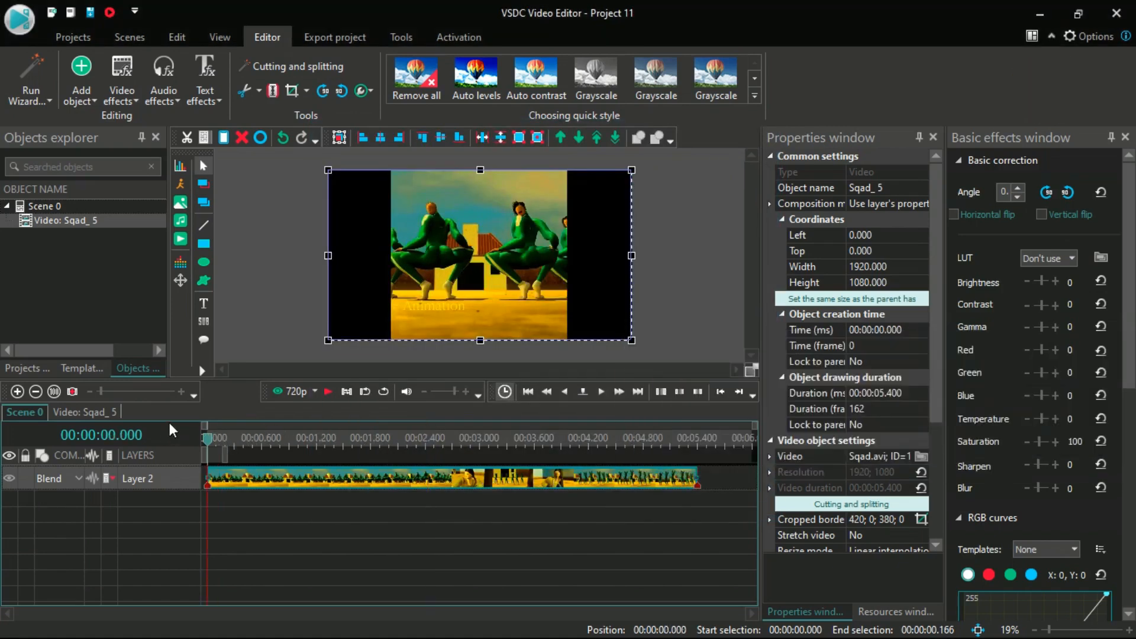
left_click(327, 391)
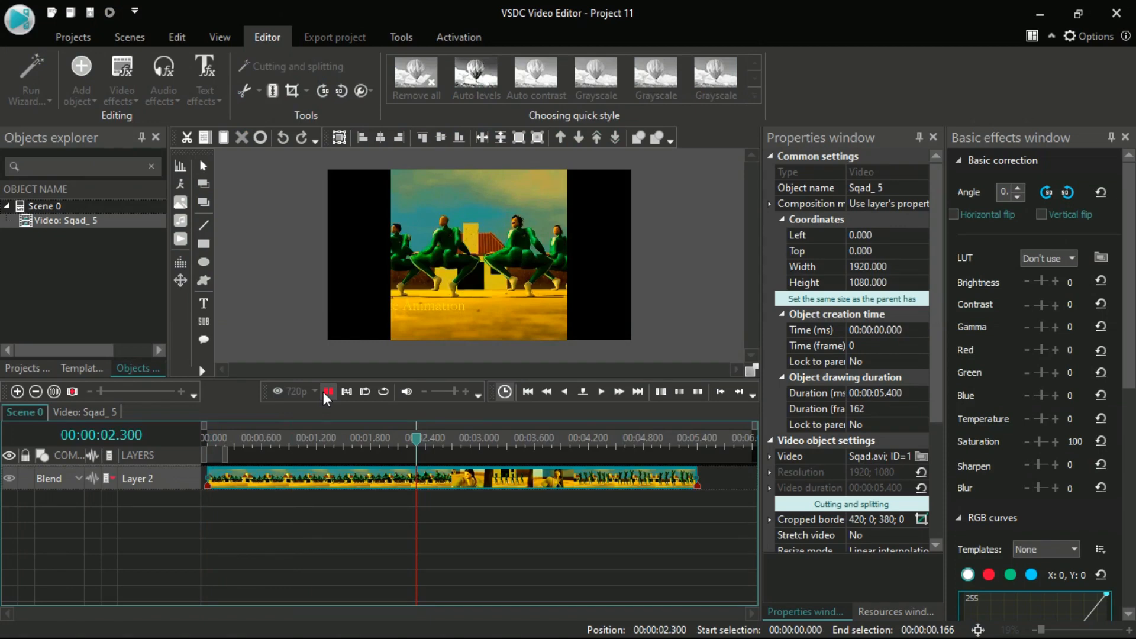
left_click(326, 393)
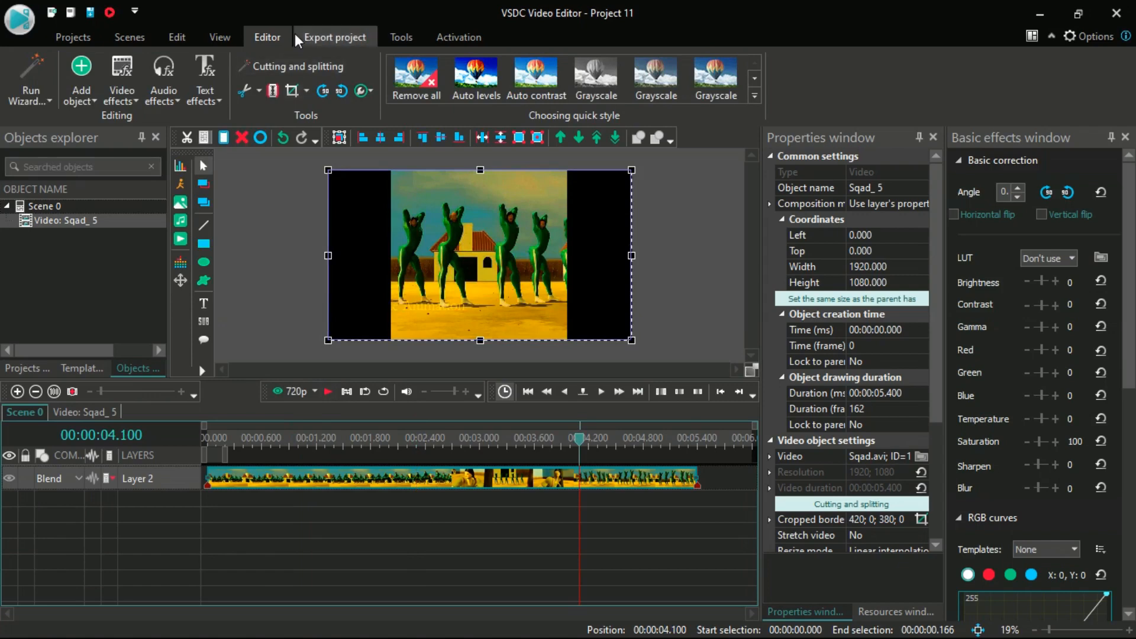
Export the project for the web as a GIF, continuing without premium features, and dismiss the completion message.
left_click(368, 35)
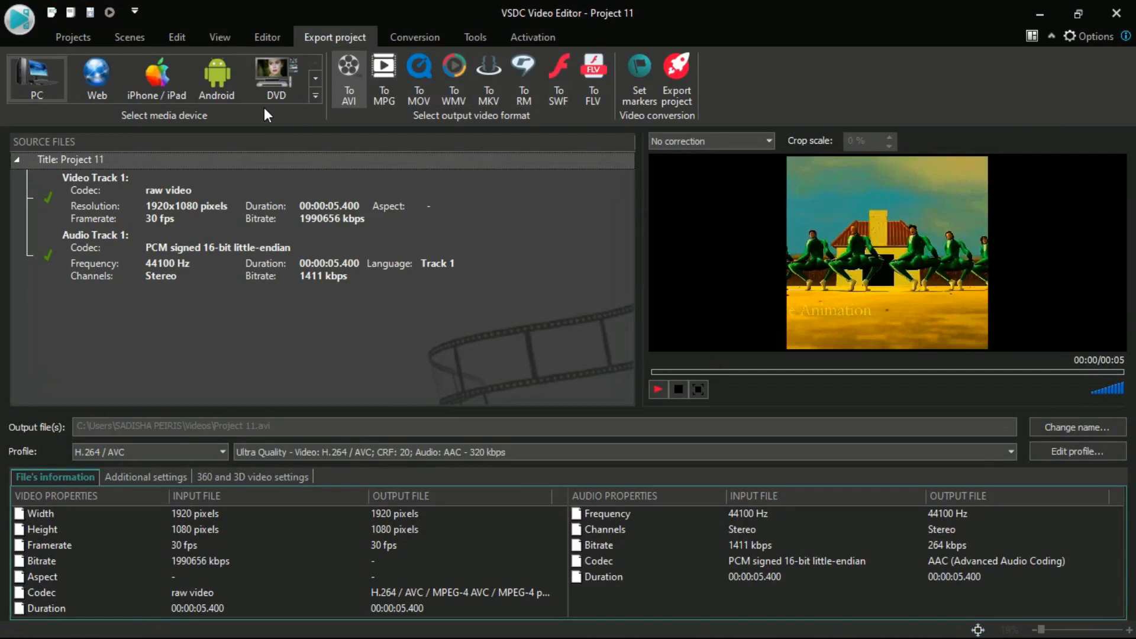
left_click(90, 86)
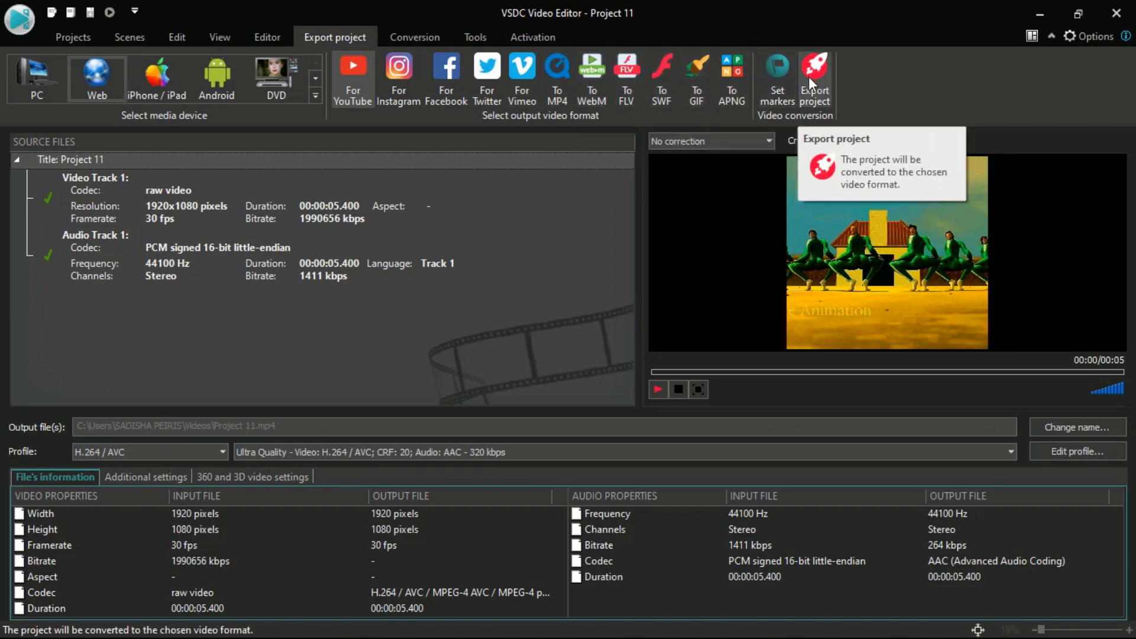
left_click(707, 101)
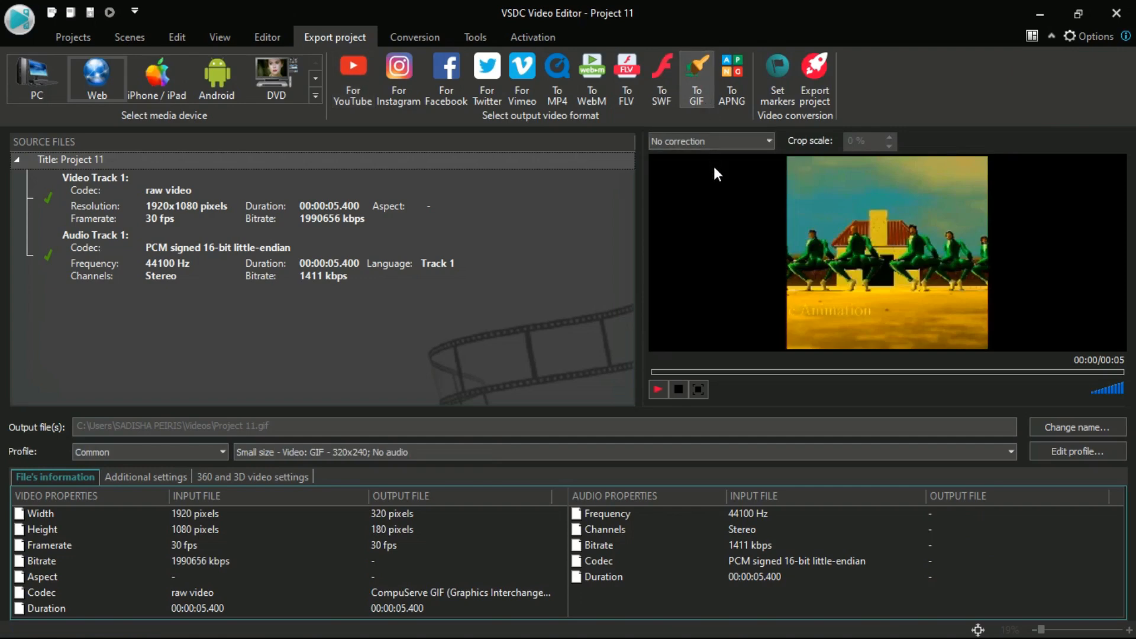
left_click(807, 97)
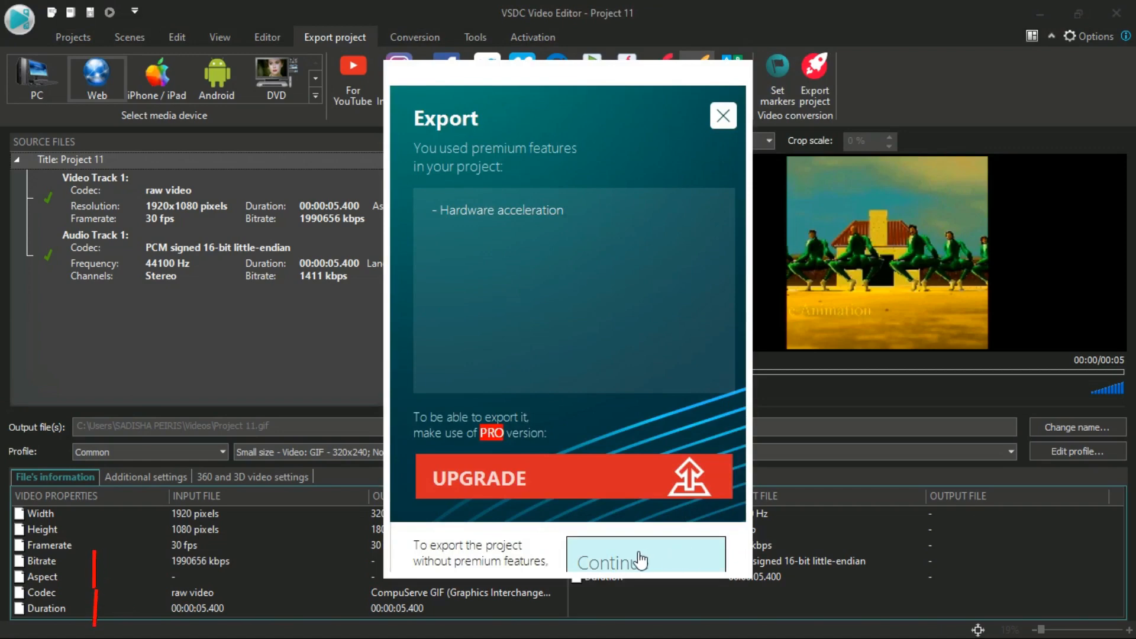
left_click(714, 564)
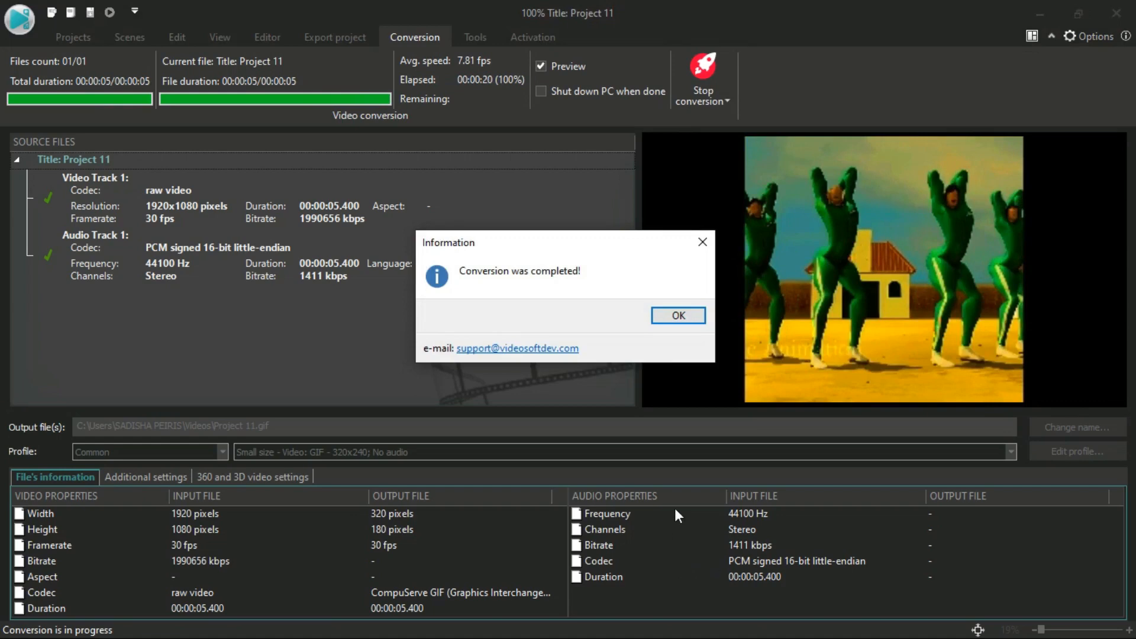
left_click(697, 317)
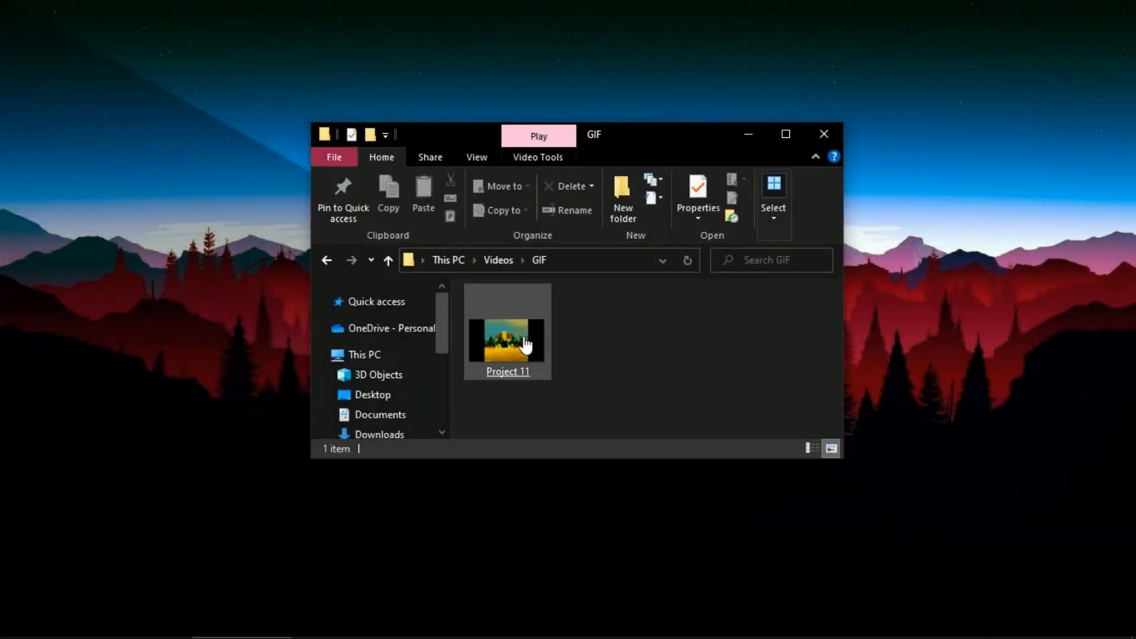
Open the exported Project 11 GIF from the Videos > GIF folder in File Explorer.
left_click(525, 343)
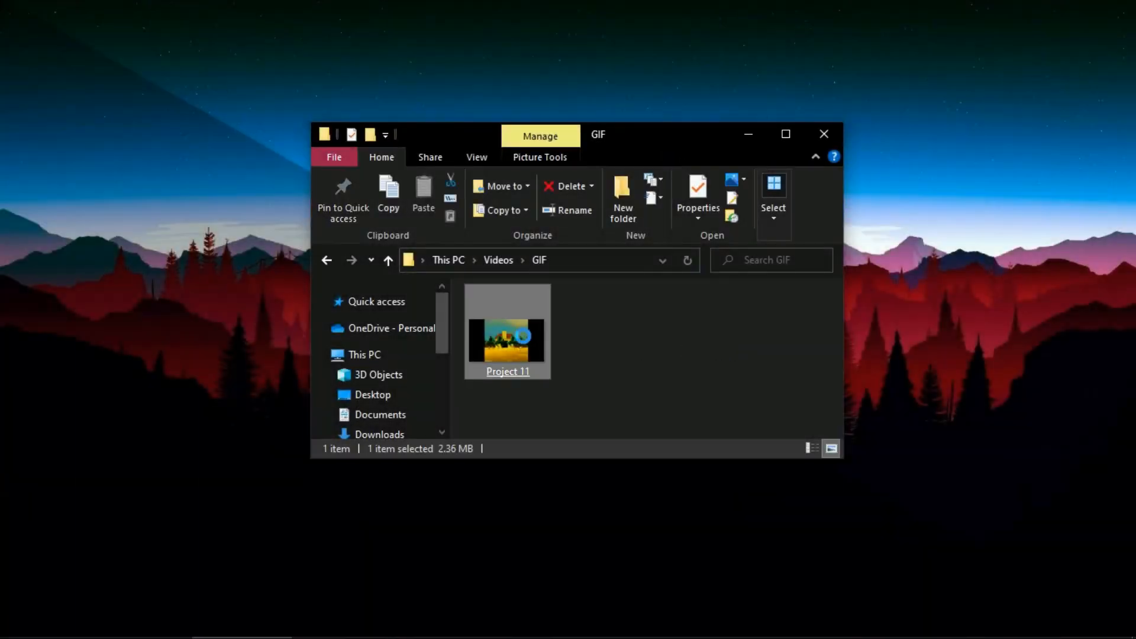
double_click(525, 343)
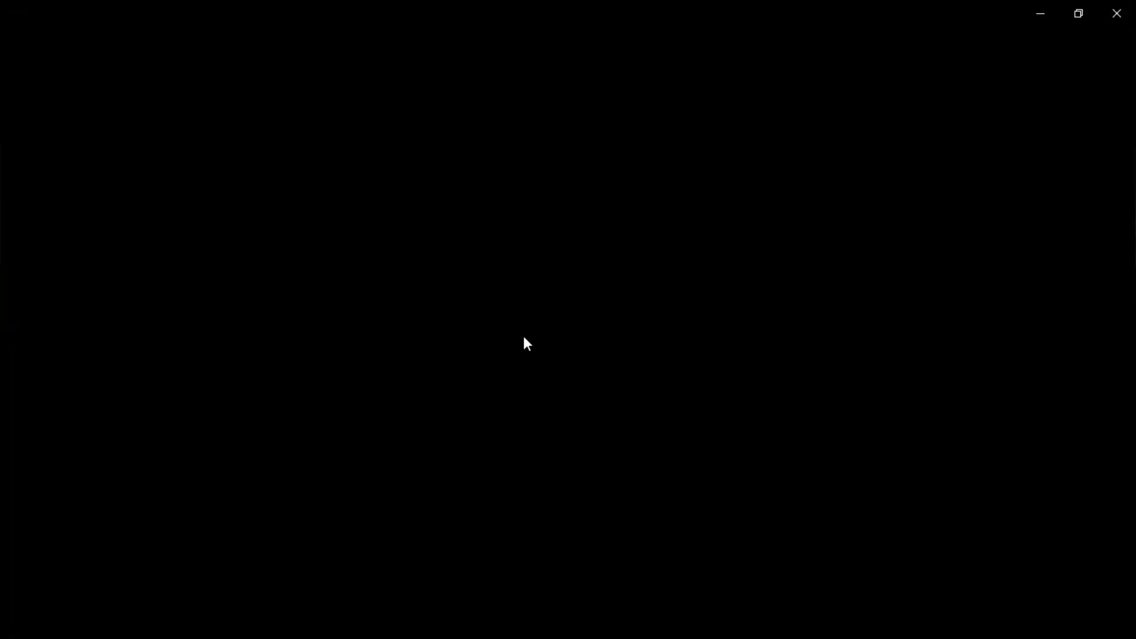